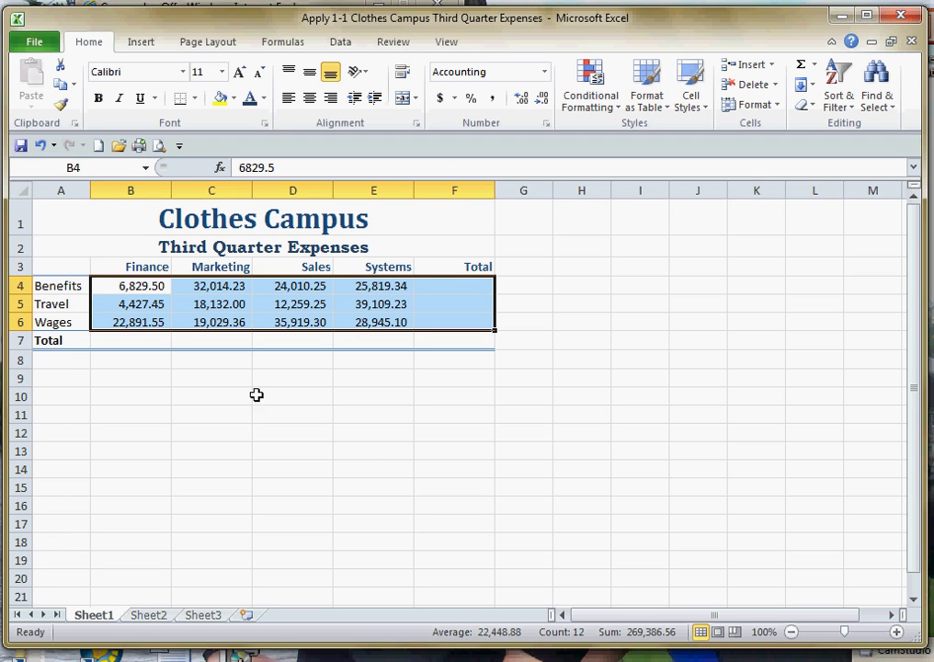
# Step: Enter the addition formula =B4+C4+D4+E4 in cell F4 to total the Benefits row
pyautogui.click(214, 376)
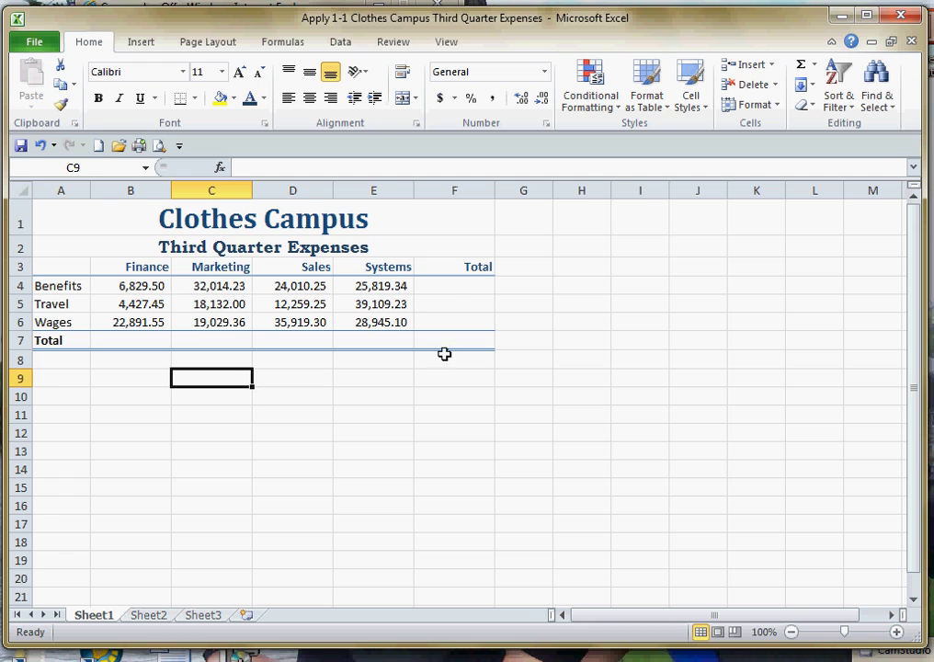
pyautogui.click(452, 286)
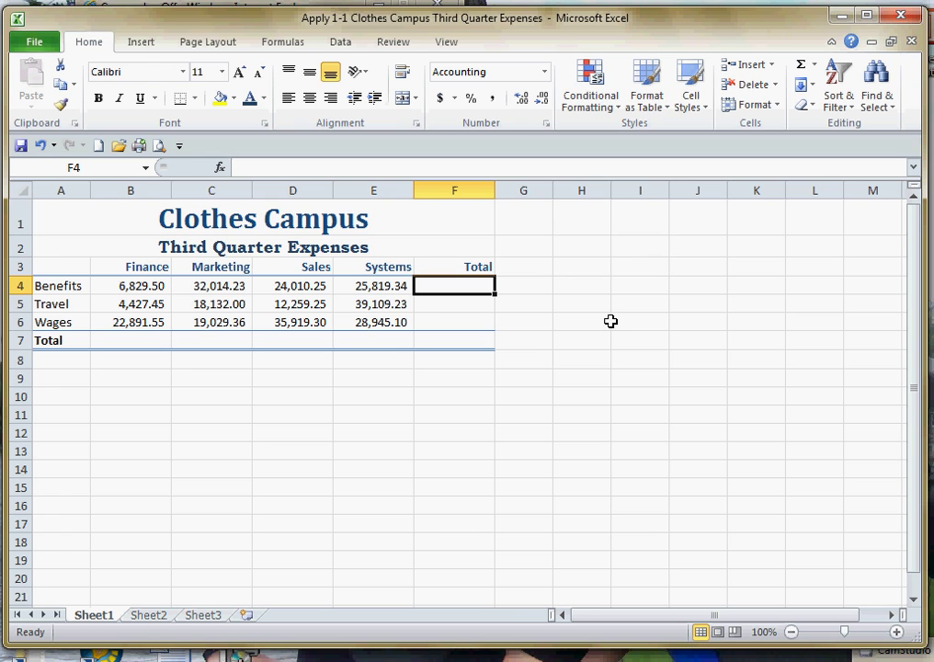
pyautogui.write('=')
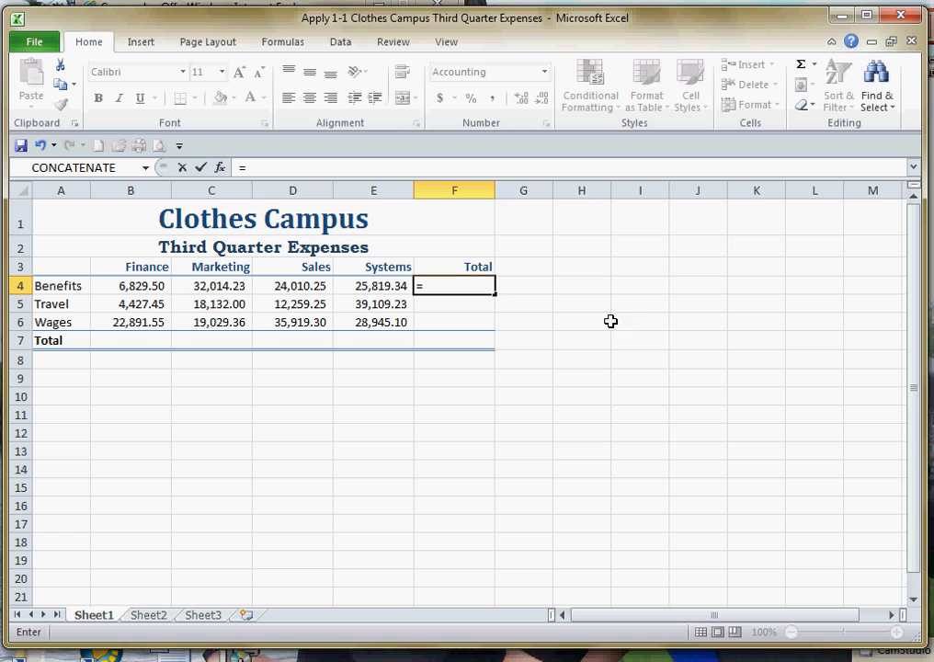
pyautogui.click(143, 286)
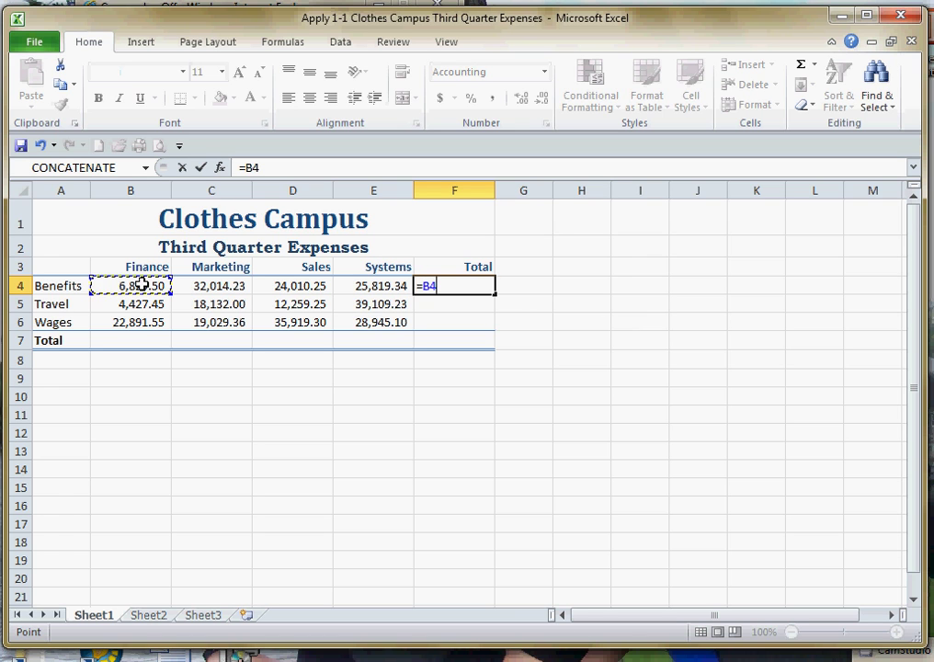
pyautogui.write('+')
pyautogui.click(201, 288)
pyautogui.write('+')
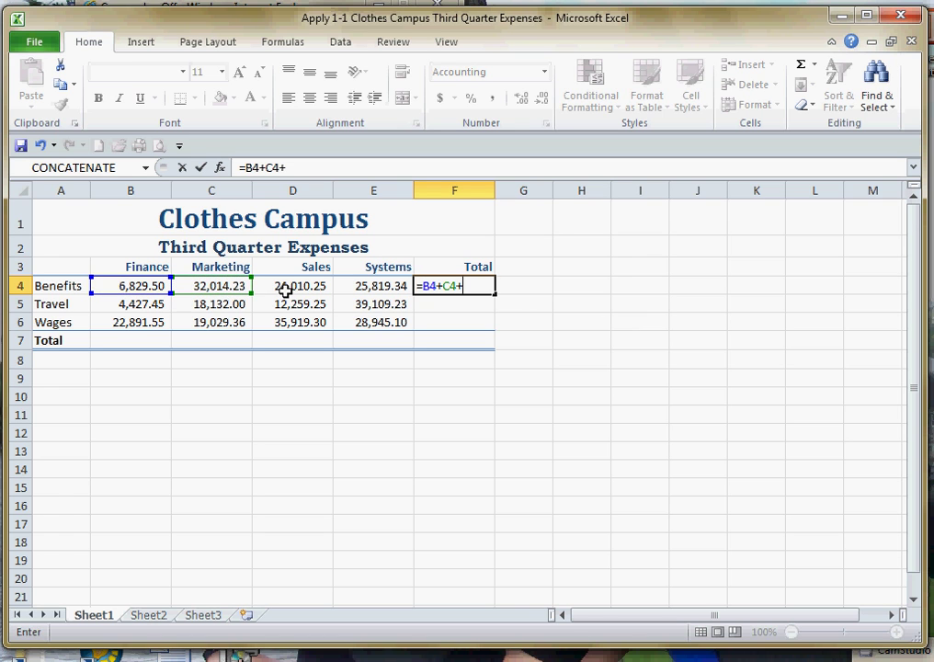
pyautogui.click(296, 287)
pyautogui.write('+')
pyautogui.click(378, 287)
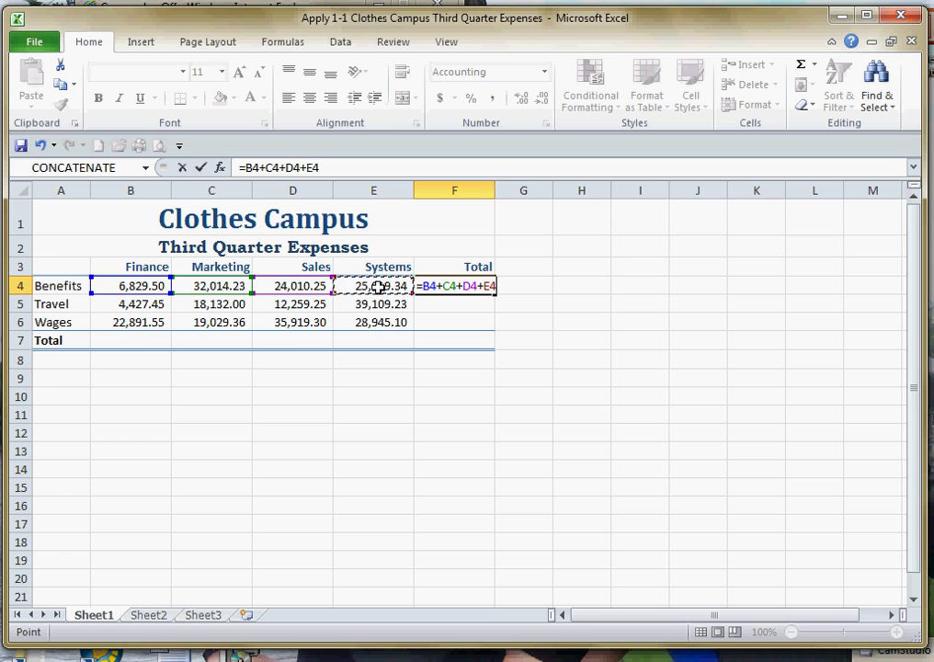
pyautogui.press('Return')
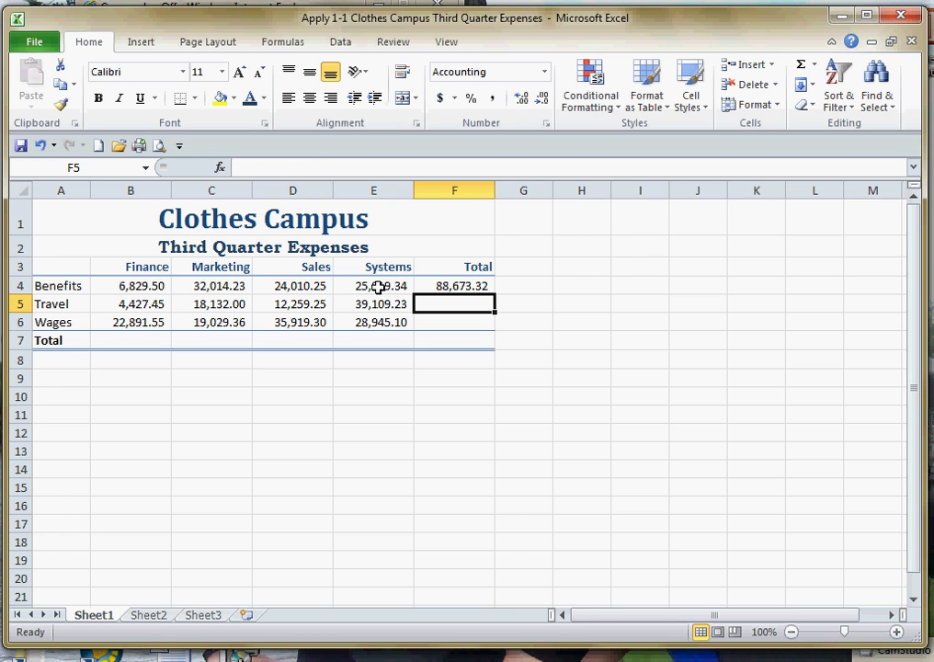
# Step: Clear the formula in F4 and total the Benefits row there with the Sum function over B4:E4
pyautogui.press('Up')
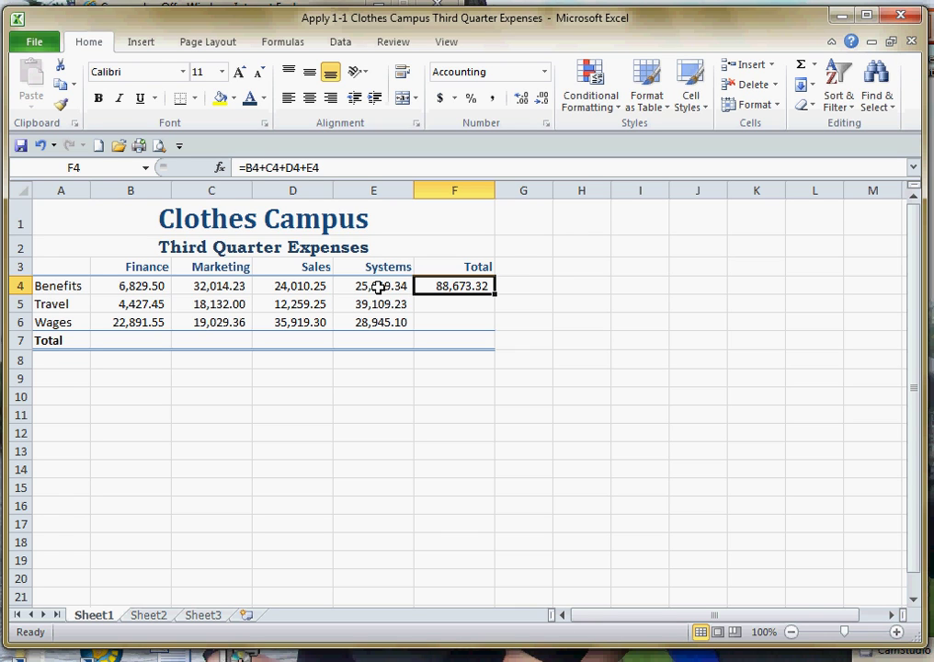
pyautogui.press('Delete')
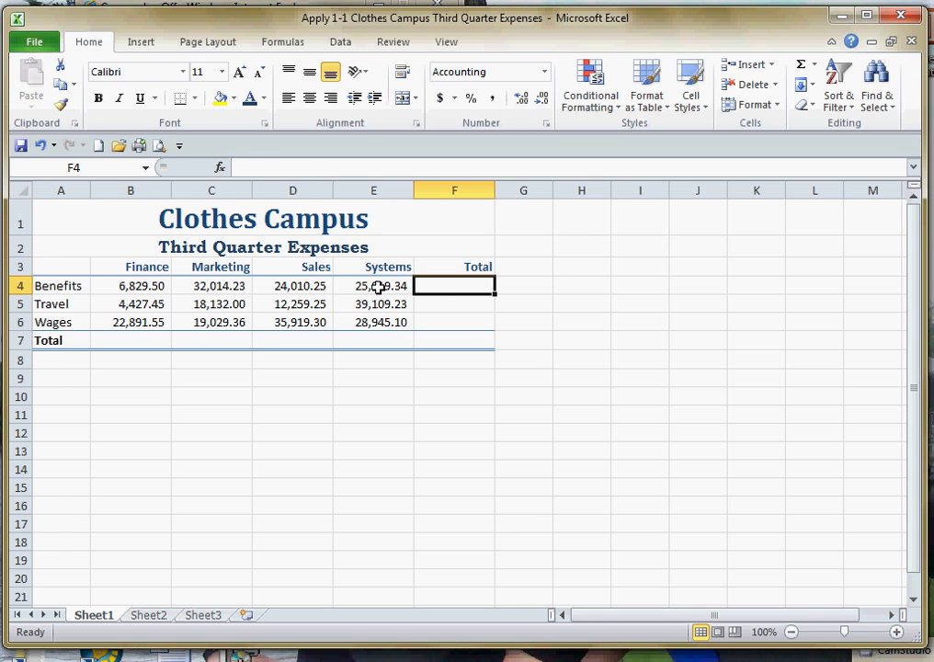
pyautogui.click(816, 64)
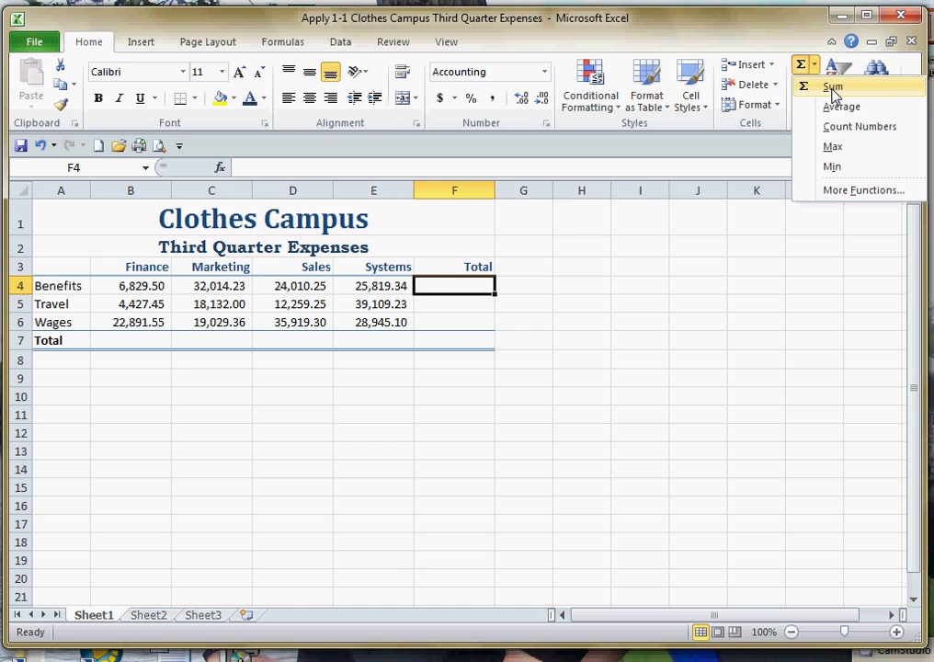
pyautogui.click(832, 89)
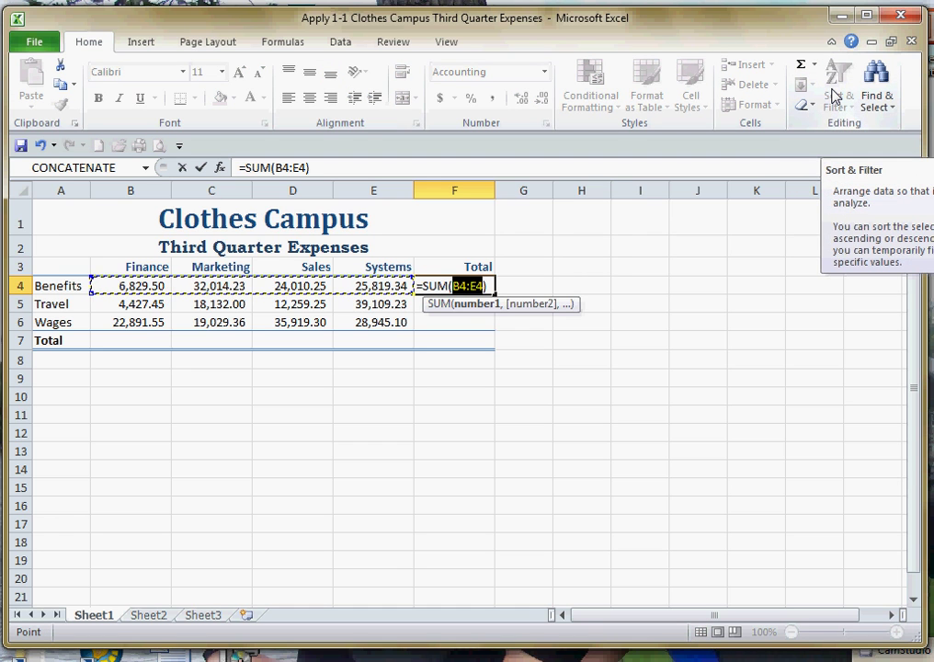
pyautogui.press('Return')
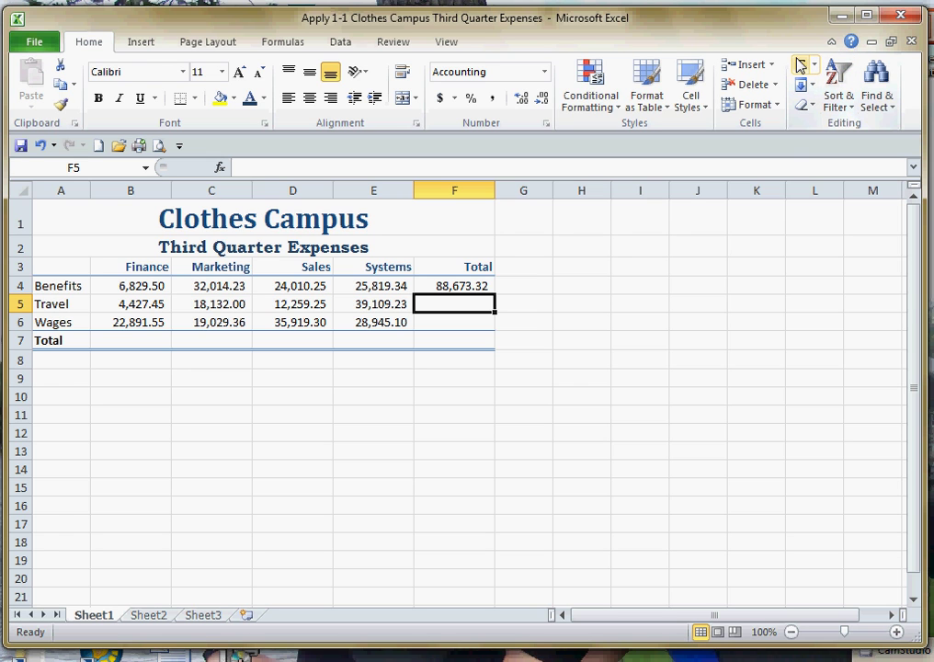
# Step: Try totaling the Travel row in F5 with the Sum function over B5:E5, and undo the entry
pyautogui.click(801, 69)
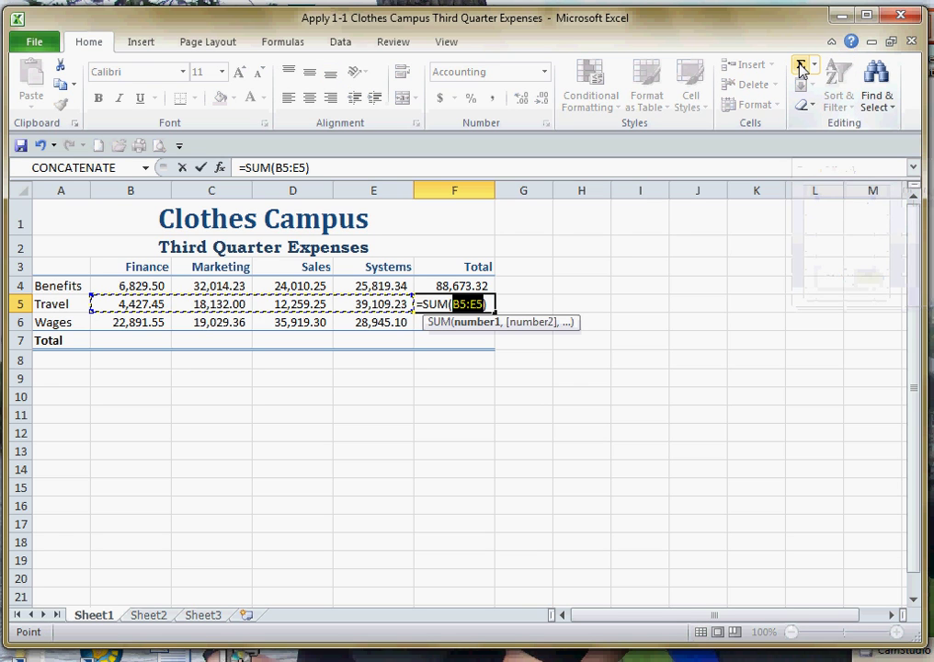
pyautogui.press('Return')
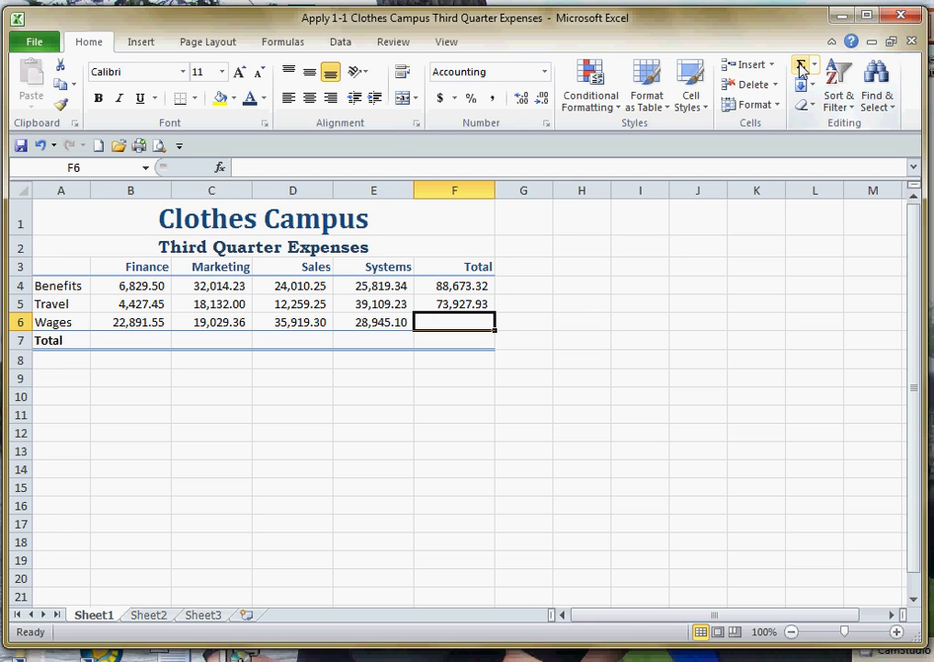
pyautogui.hotkey('ctrl', 'z')
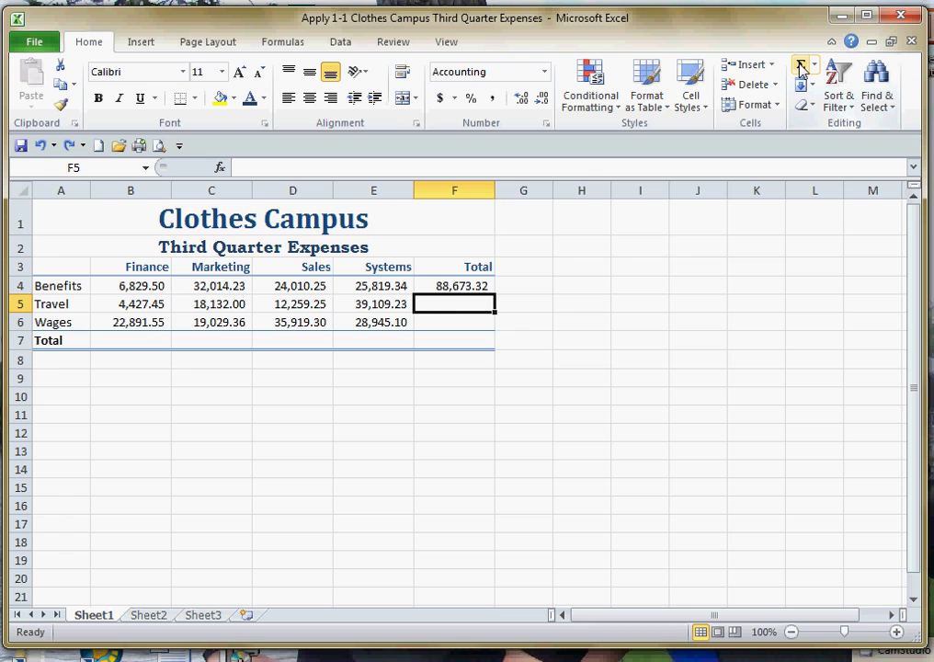
# Step: Fill the Benefits total formula from F4 down through F6 to total the Travel and Wages rows
pyautogui.click(463, 287)
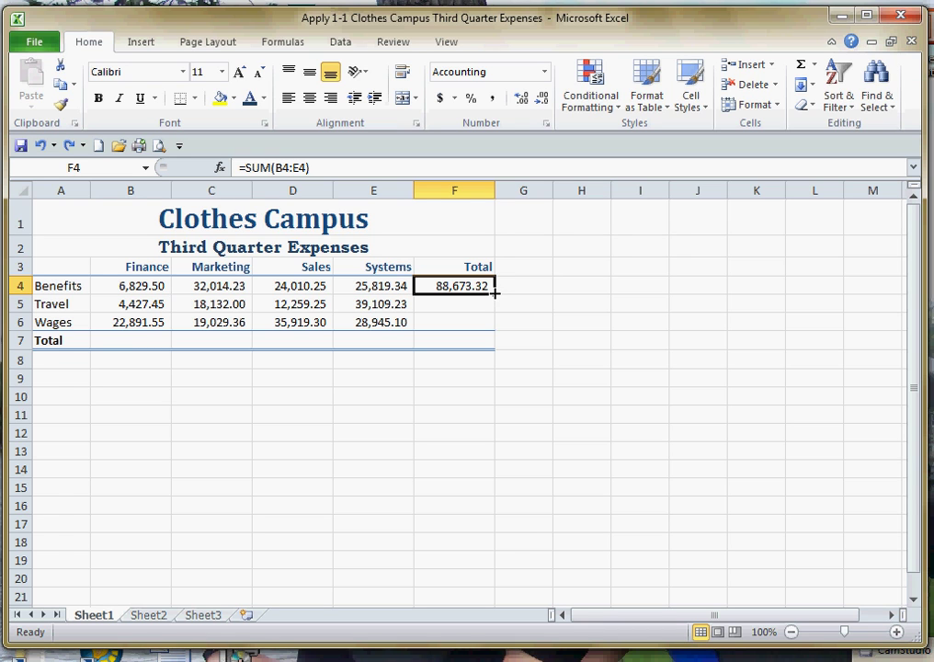
pyautogui.moveTo(495, 293); pyautogui.dragTo(499, 324)
pyautogui.click(538, 309)
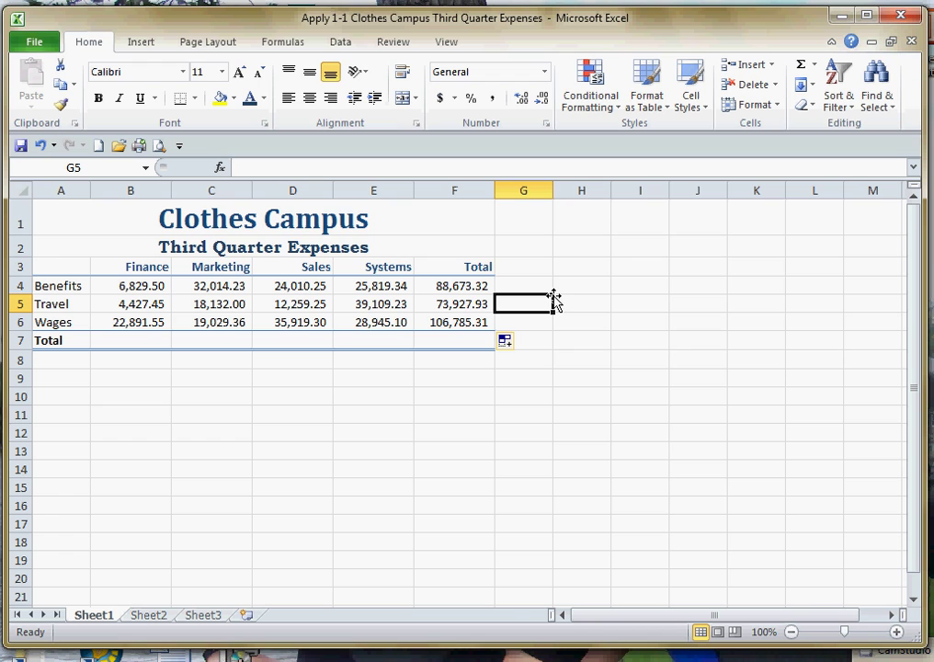
pyautogui.click(466, 283)
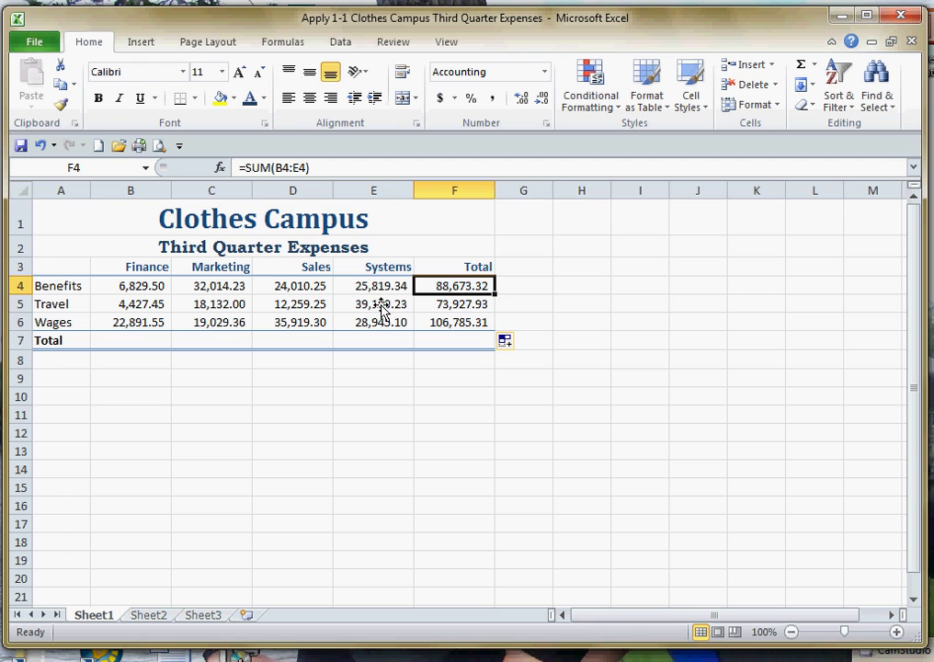
# Step: Total the Finance column in B7 with the Sum function over B4:B6 and fill the formula across to F7
pyautogui.click(138, 346)
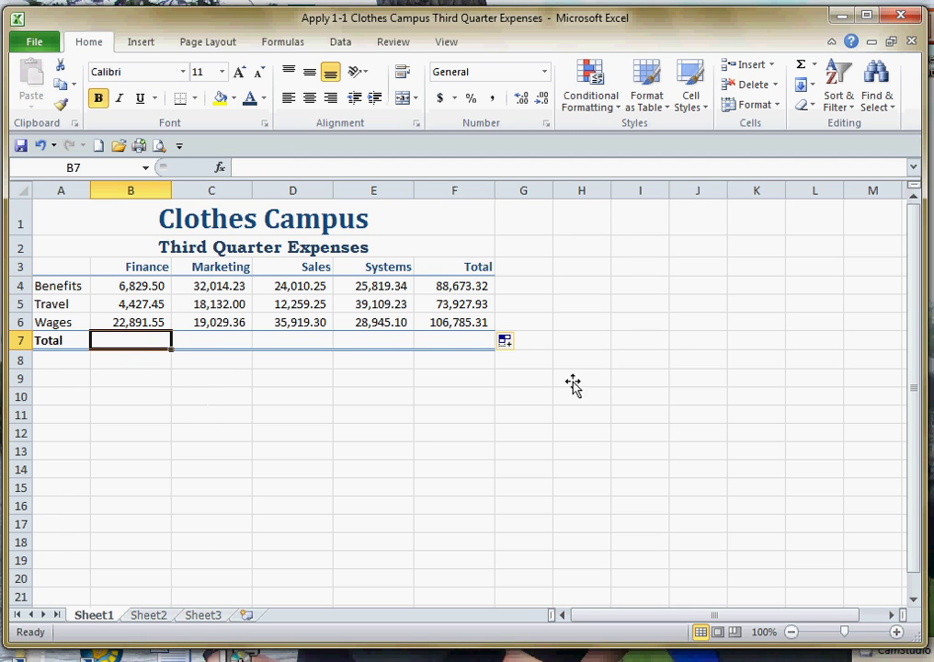
pyautogui.click(803, 64)
pyautogui.press('Return')
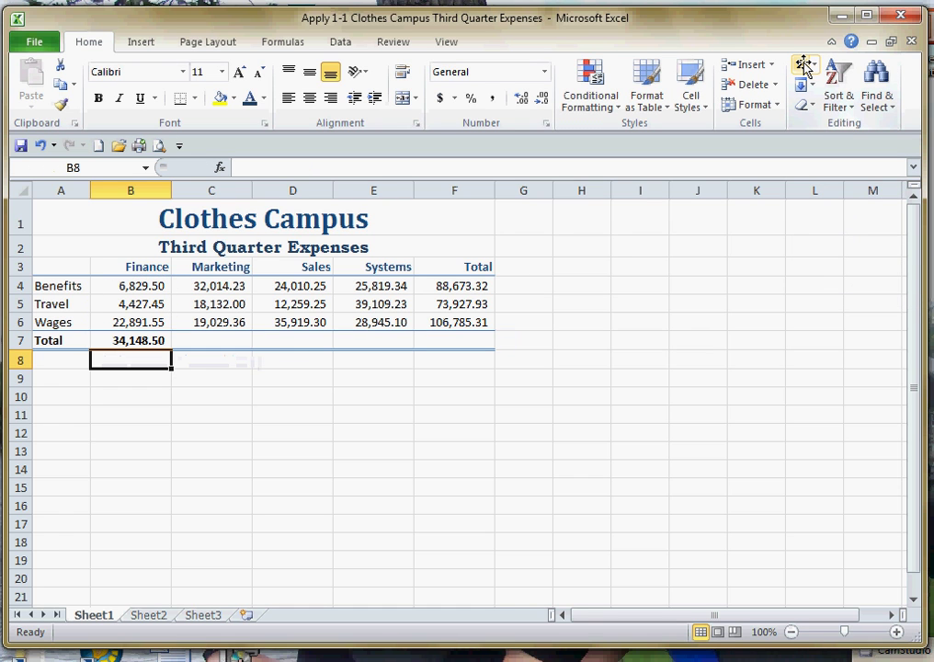
pyautogui.click(159, 340)
pyautogui.moveTo(170, 355); pyautogui.dragTo(474, 357)
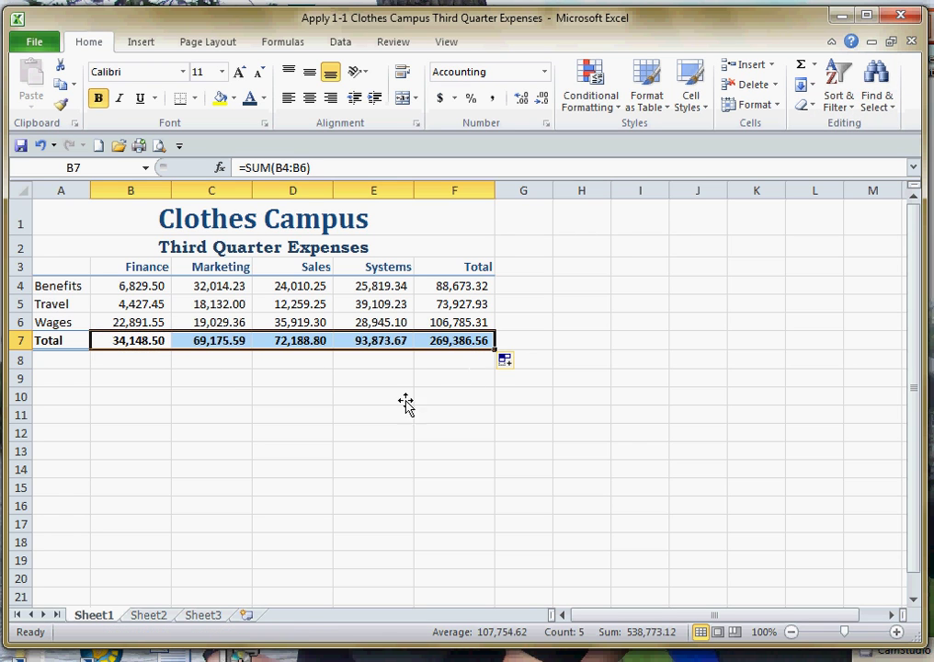
pyautogui.click(229, 386)
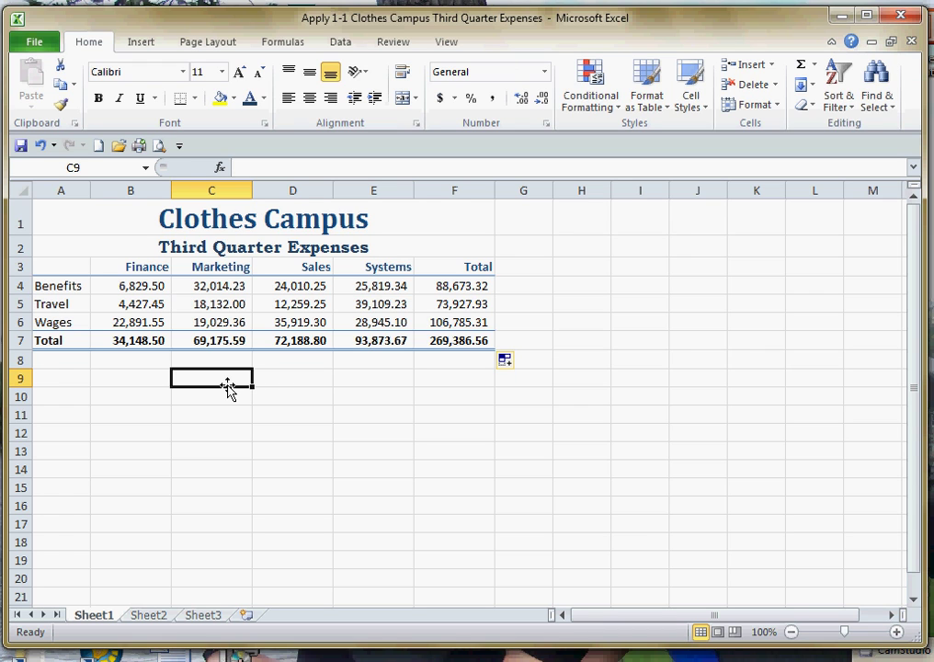
# Step: Format the column totals in B7:F7 as Accounting with the $ symbol
pyautogui.click(118, 346)
pyautogui.moveTo(117, 346); pyautogui.dragTo(445, 344)
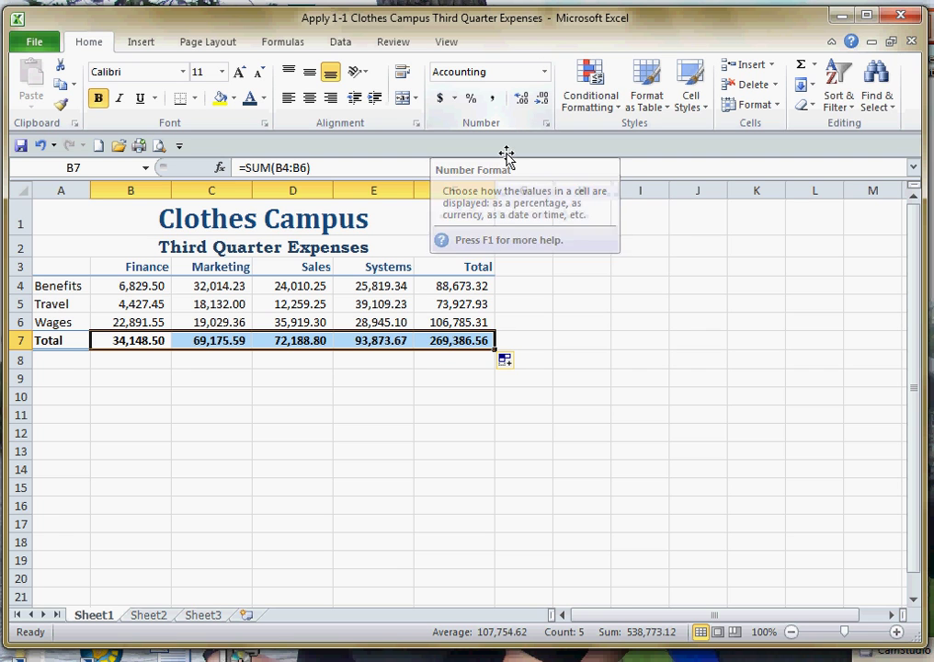
pyautogui.rightClick(439, 343)
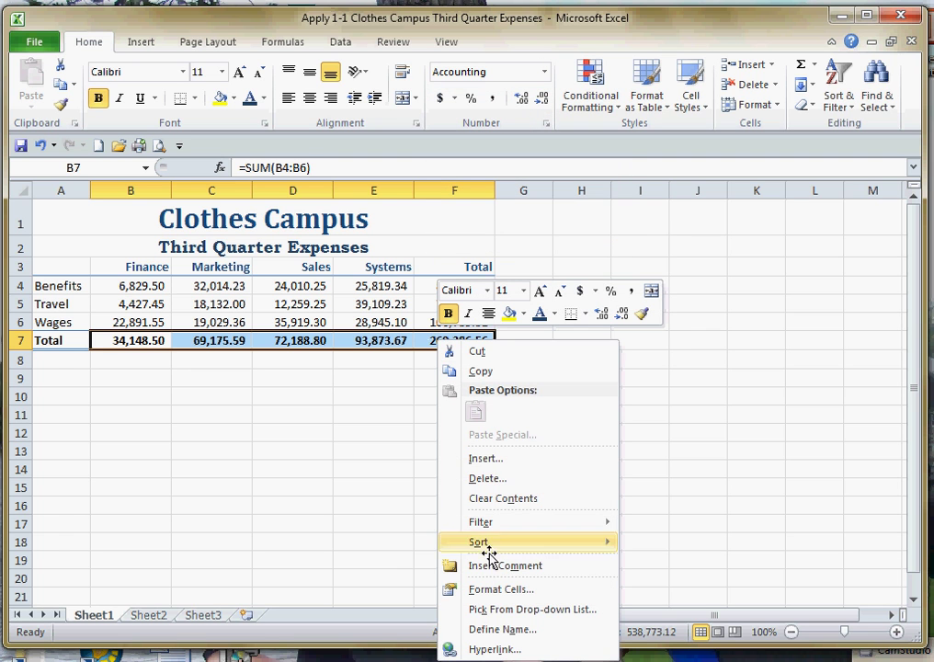
pyautogui.click(504, 590)
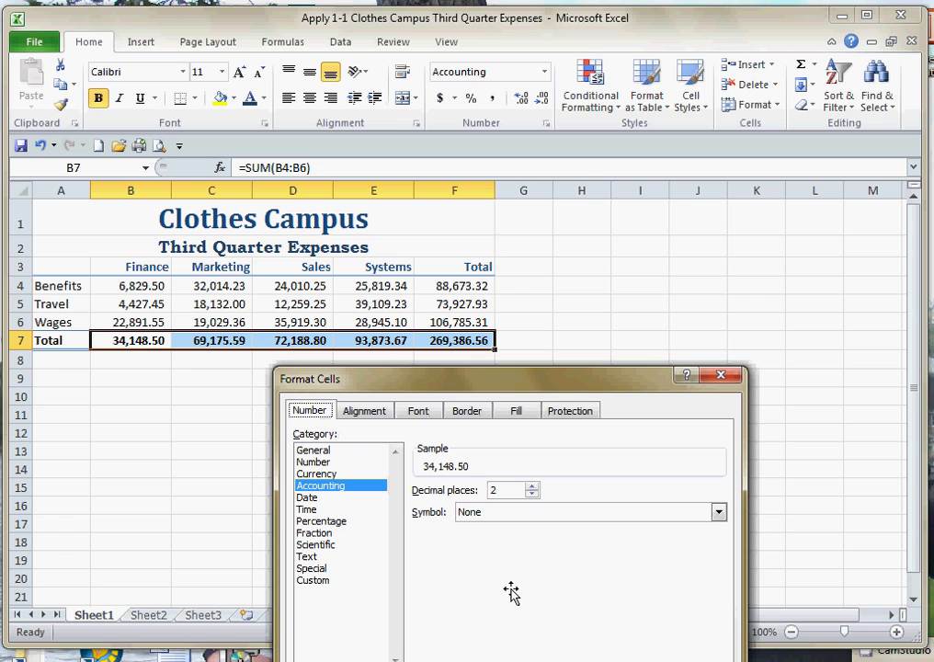
pyautogui.click(718, 513)
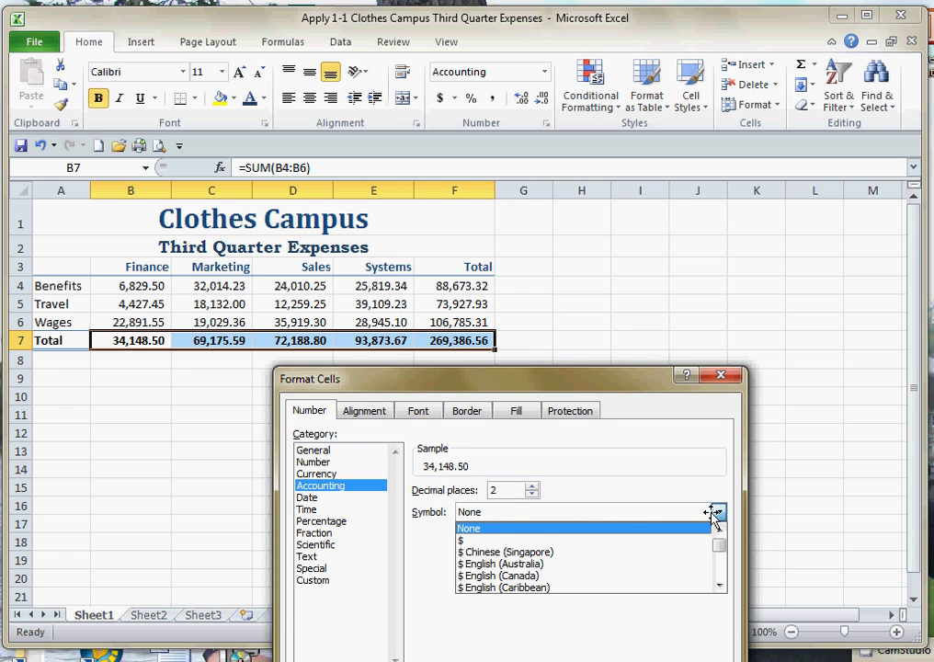
pyautogui.click(471, 543)
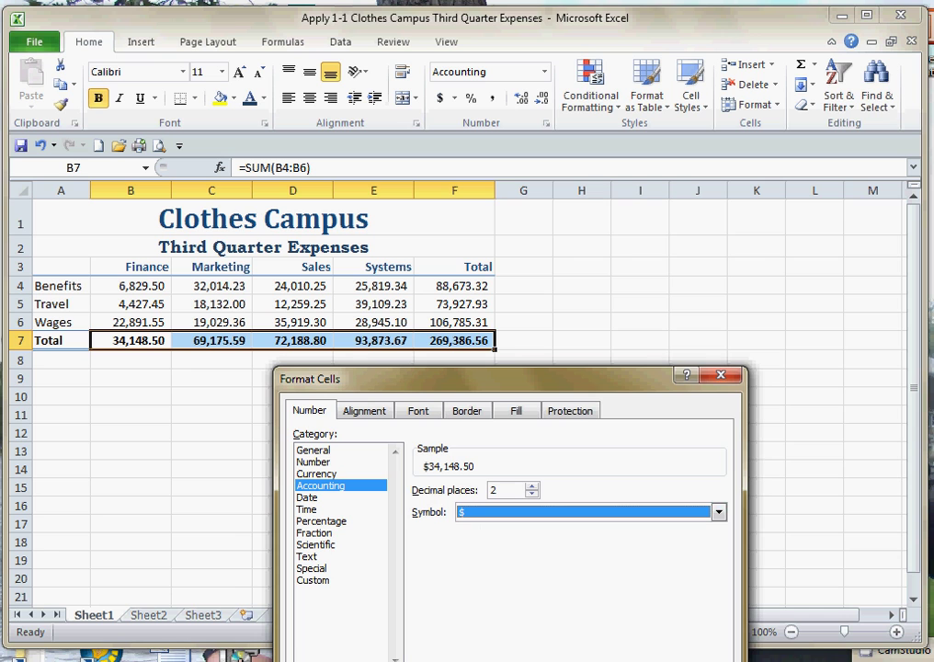
pyautogui.press('Return')
pyautogui.click(372, 381)
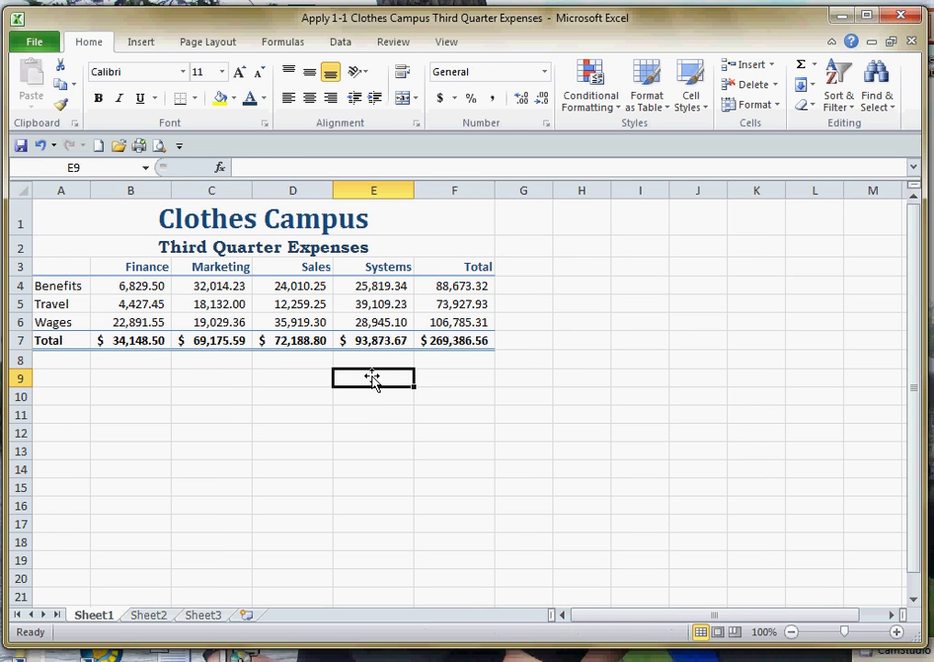